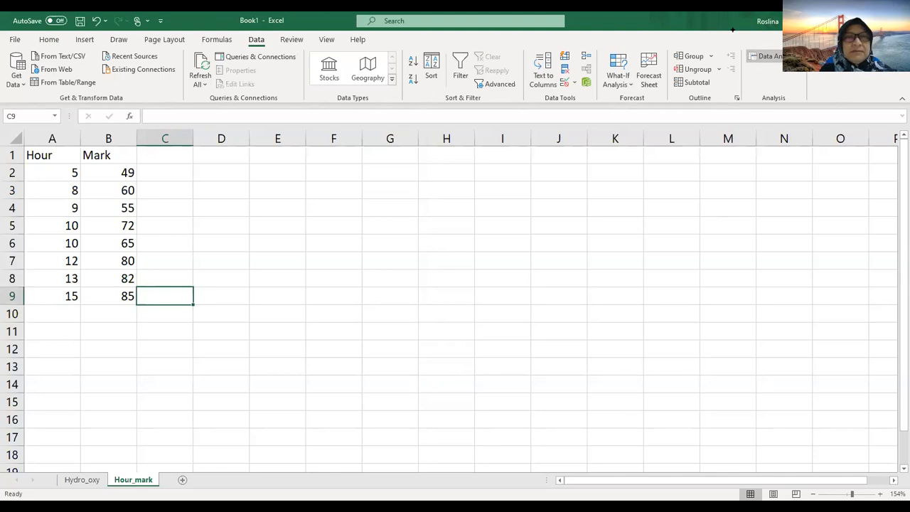
Step: Open the Regression tool from the Data Analysis tools for the Hour and Mark data
{"action": "left_click", "coordinate": [766, 57]}
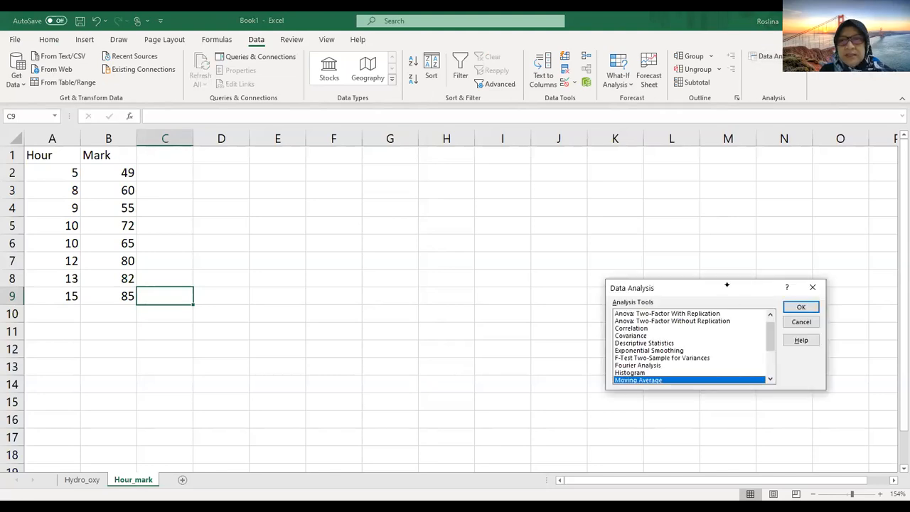
{"action": "left_click_drag", "start_coordinate": [727, 284], "coordinate": [573, 185]}
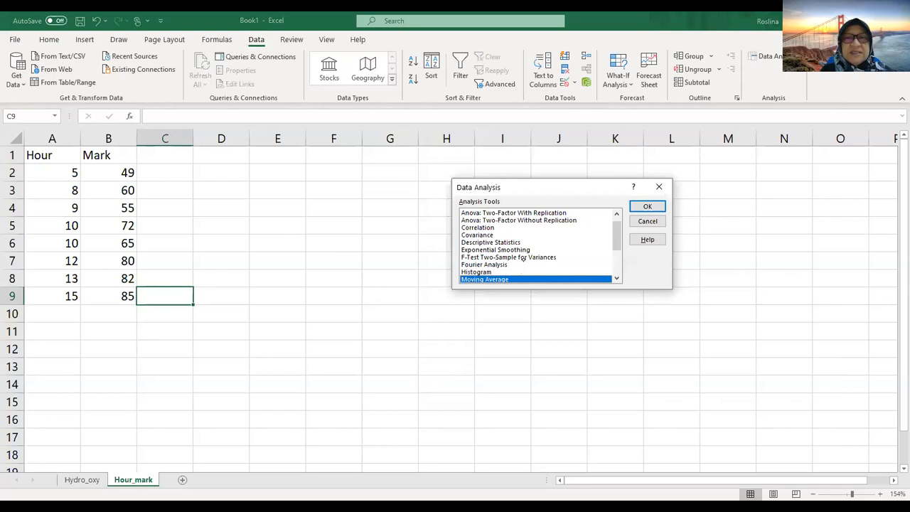
{"action": "left_click_drag", "start_coordinate": [616, 243], "coordinate": [618, 262]}
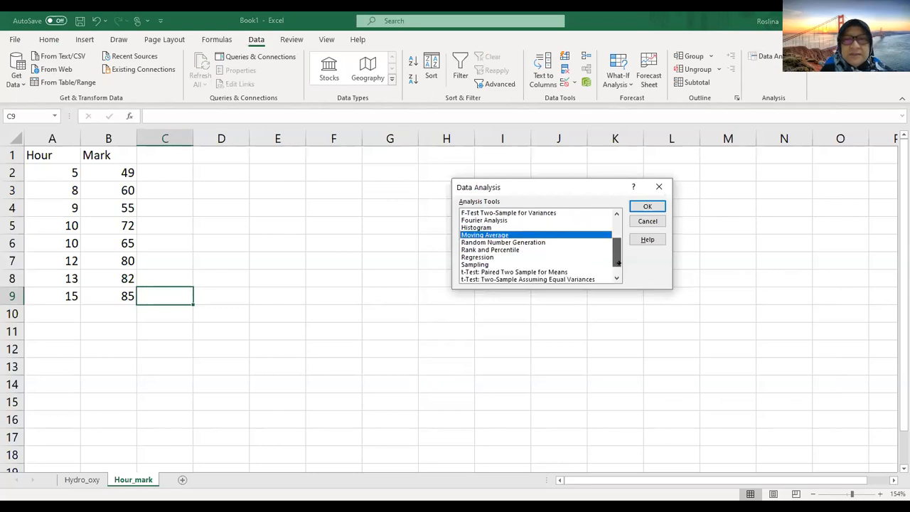
{"action": "left_click", "coordinate": [477, 257]}
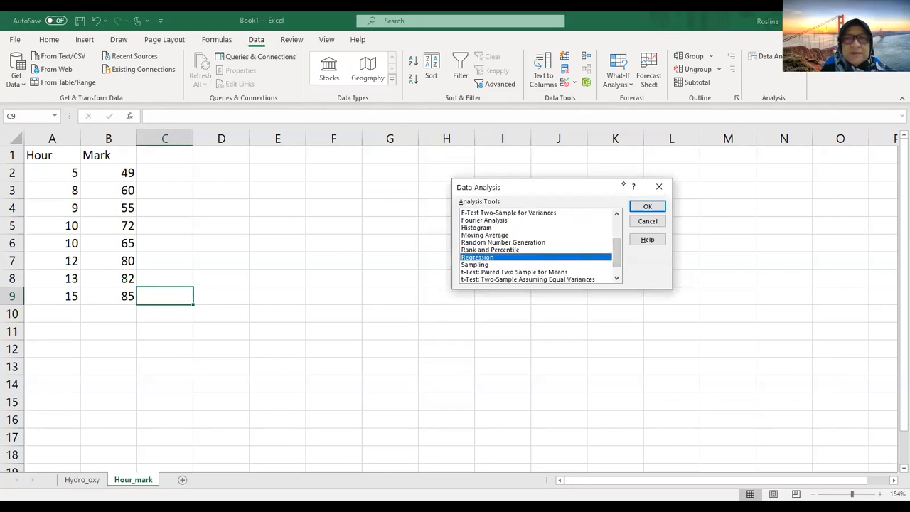
{"action": "left_click", "coordinate": [641, 205]}
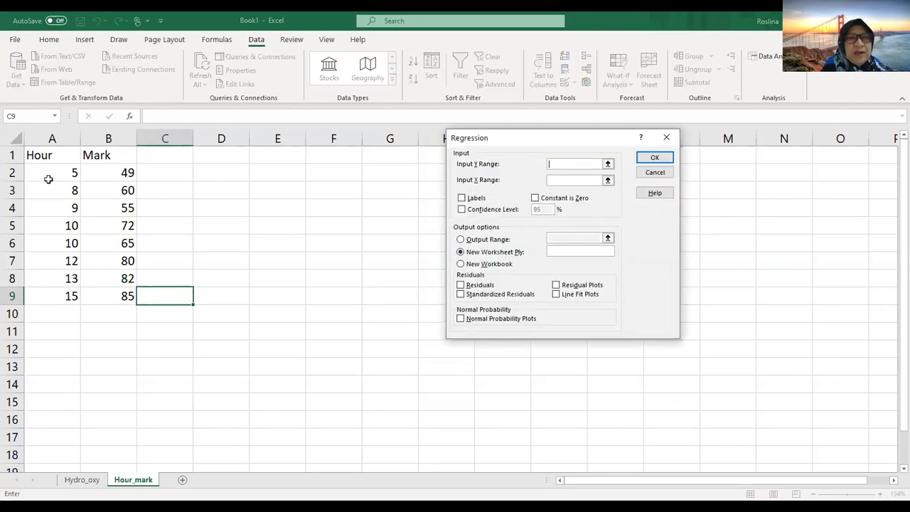
Step: Set the regression's Input Y Range to $B$1:$B$9 (Mark) and Input X Range to $A$1:$A$9 (Hour)
{"action": "left_click", "coordinate": [105, 155]}
{"action": "left_click_drag", "start_coordinate": [105, 155], "coordinate": [108, 296]}
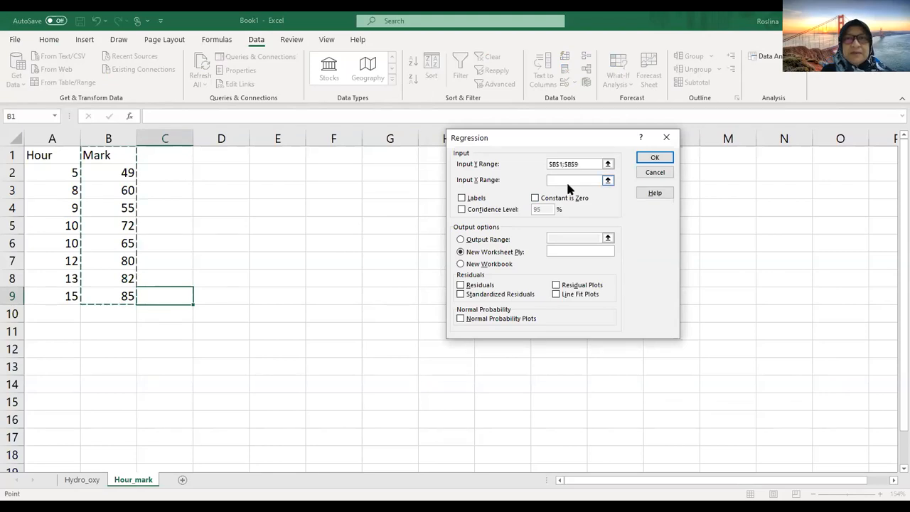
{"action": "left_click", "coordinate": [609, 181]}
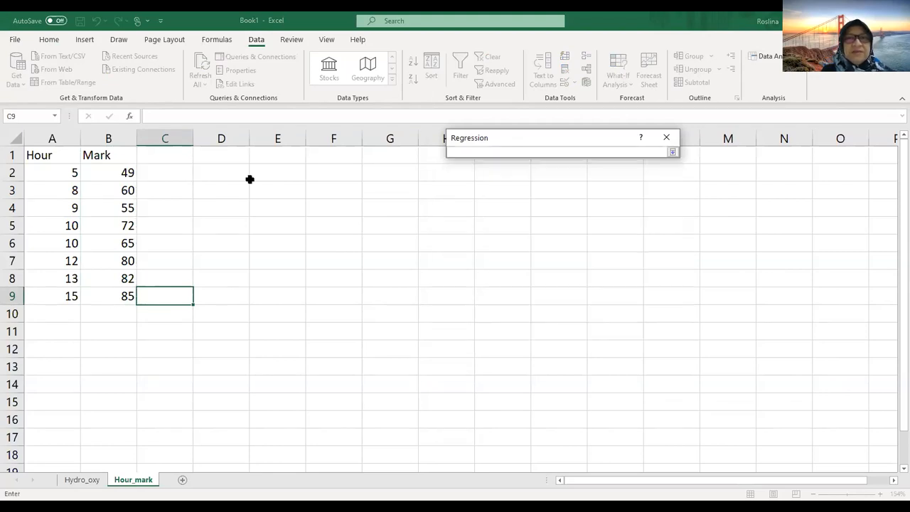
{"action": "left_click_drag", "start_coordinate": [47, 155], "coordinate": [50, 296]}
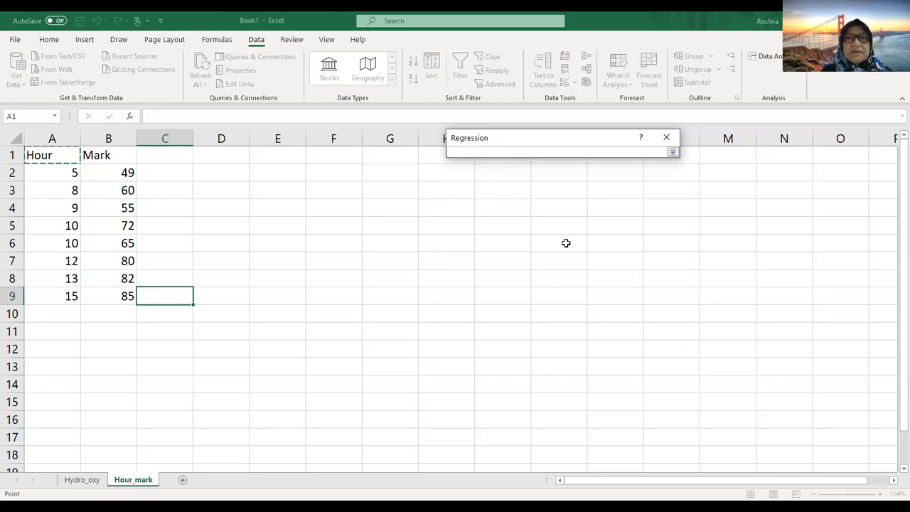
{"action": "left_click", "coordinate": [672, 154]}
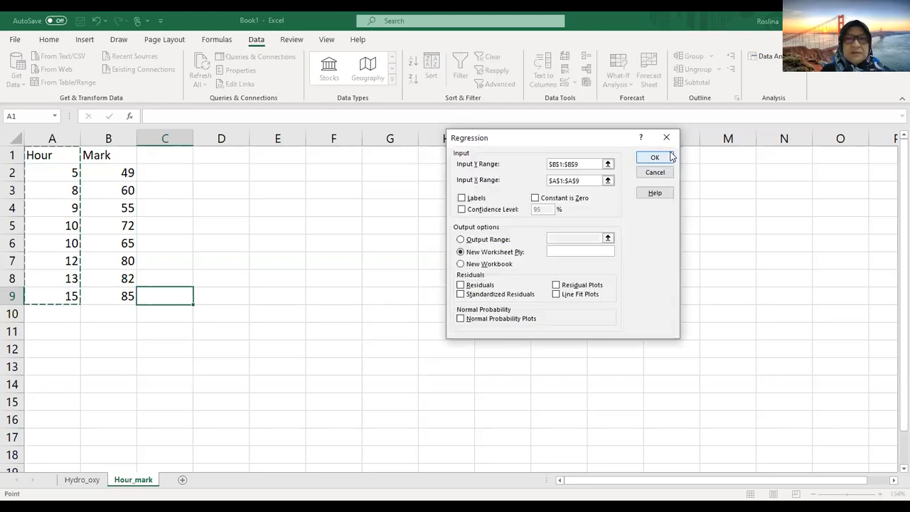
Step: Enable Labels and the 95% Confidence Level, set the output range to $D$2, and run the regression
{"action": "left_click", "coordinate": [463, 200]}
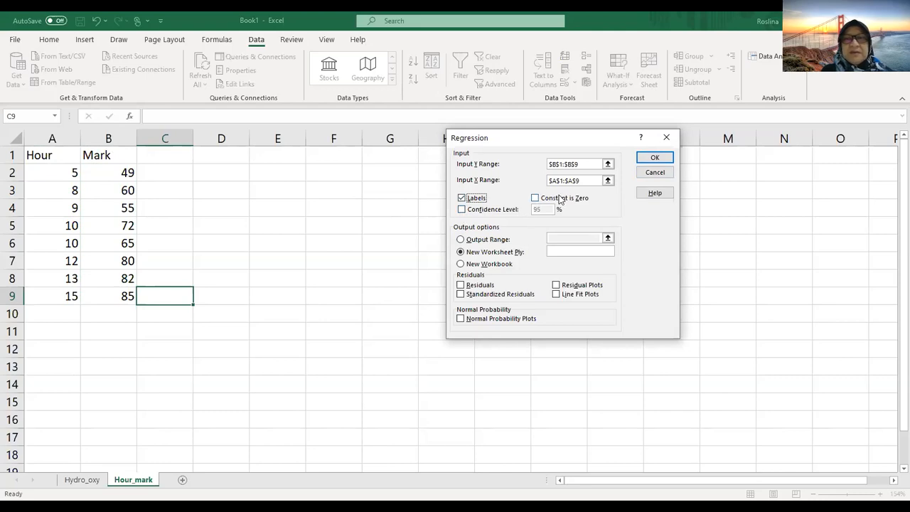
{"action": "left_click", "coordinate": [462, 211]}
{"action": "left_click", "coordinate": [462, 210]}
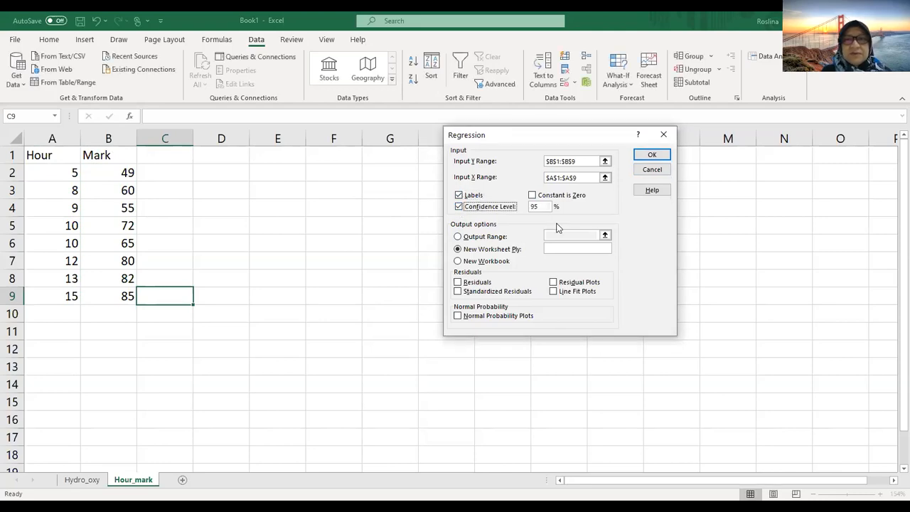
{"action": "left_click", "coordinate": [458, 237]}
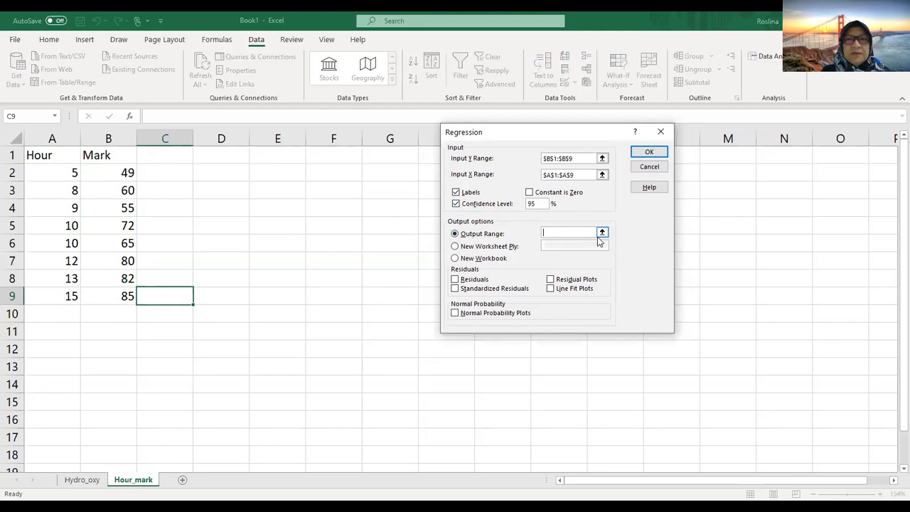
{"action": "left_click", "coordinate": [207, 172]}
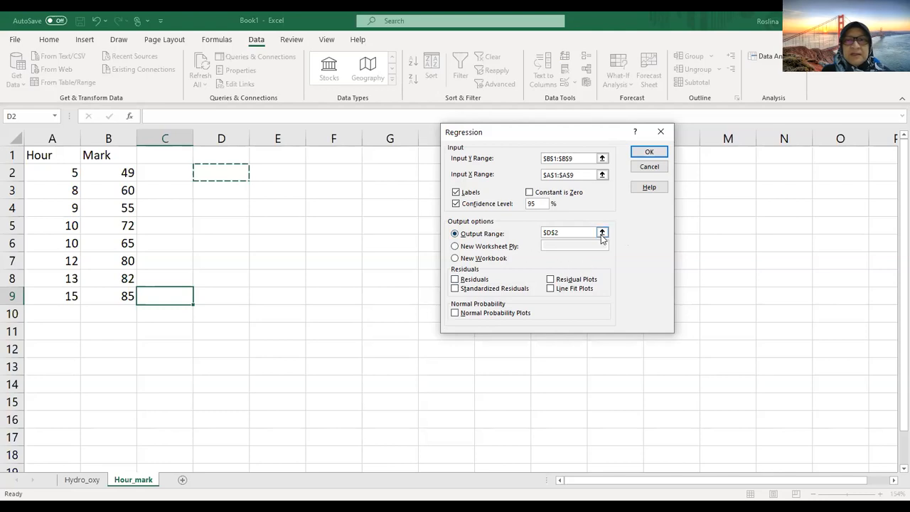
{"action": "left_click", "coordinate": [639, 155]}
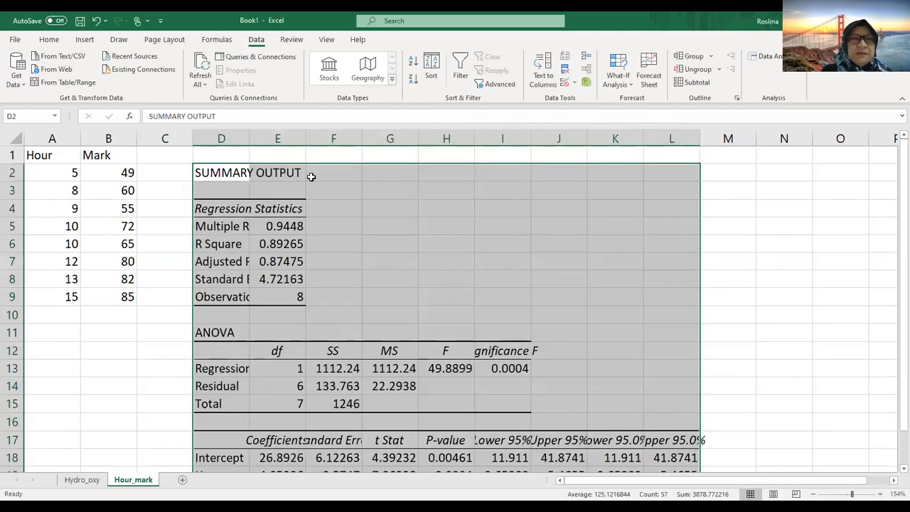
Step: Autofit columns D through L so that all labels and values of the regression output are readable
{"action": "double_click", "coordinate": [248, 136]}
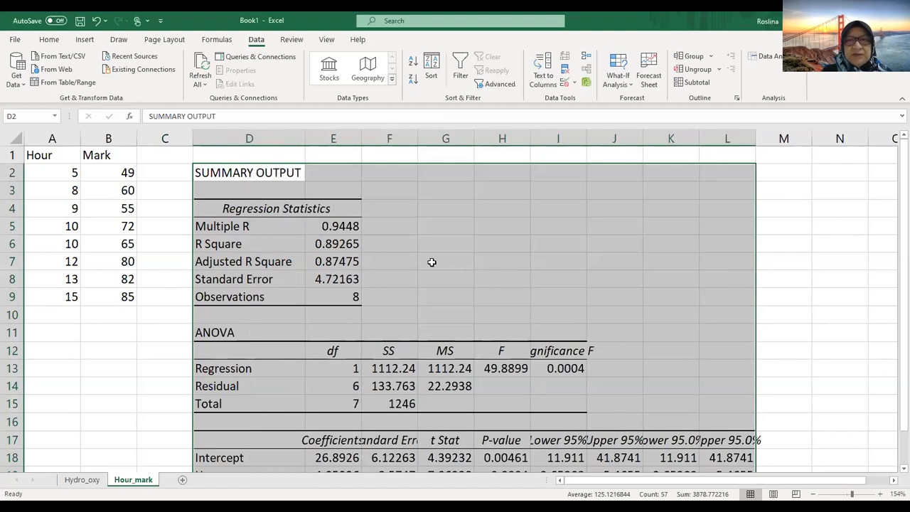
{"action": "scroll", "coordinate": [431, 260], "scroll_direction": "down", "scroll_amount": 1}
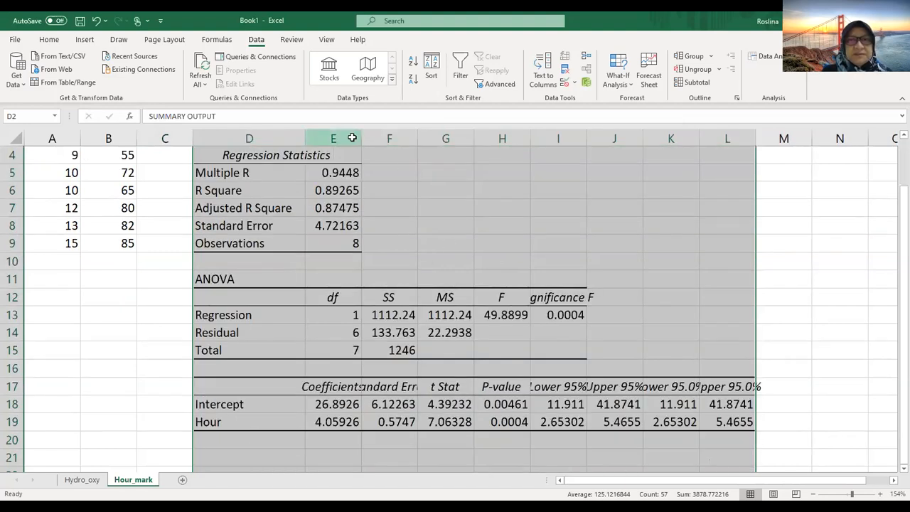
{"action": "left_click_drag", "start_coordinate": [352, 137], "coordinate": [755, 140]}
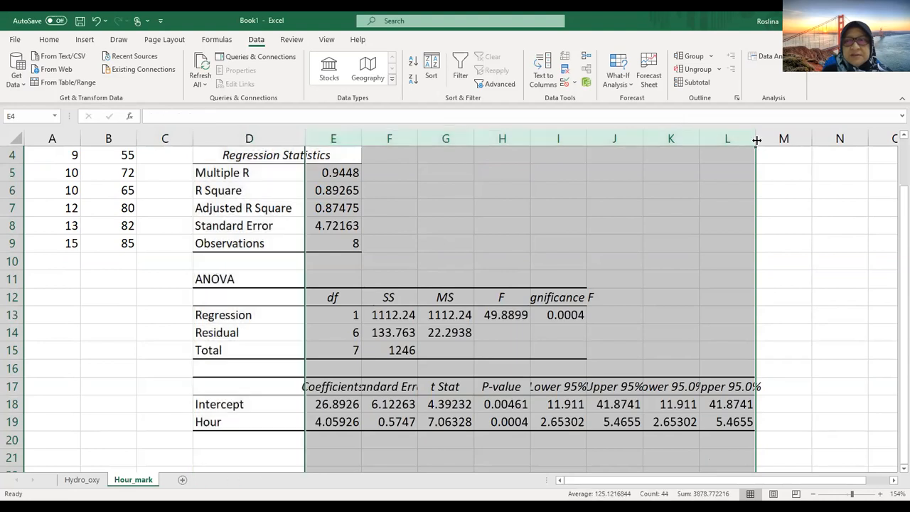
{"action": "double_click", "coordinate": [755, 139]}
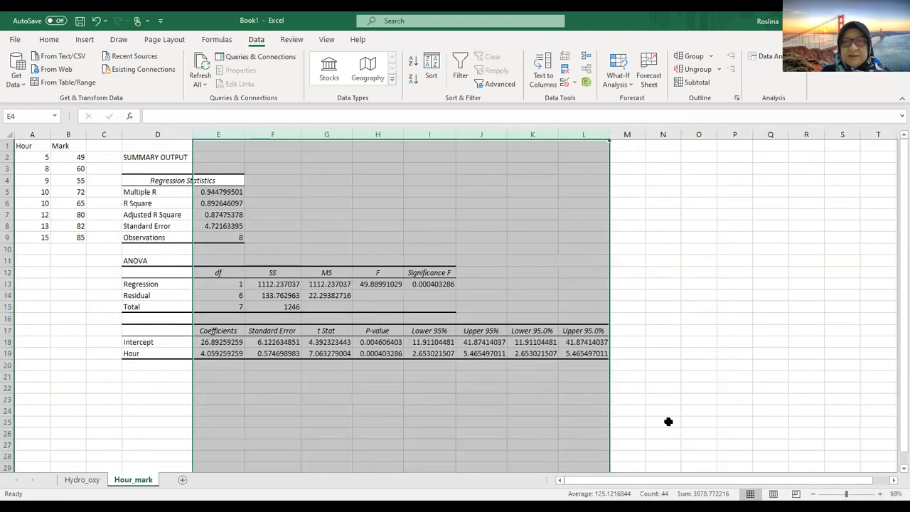
{"action": "left_click", "coordinate": [848, 496]}
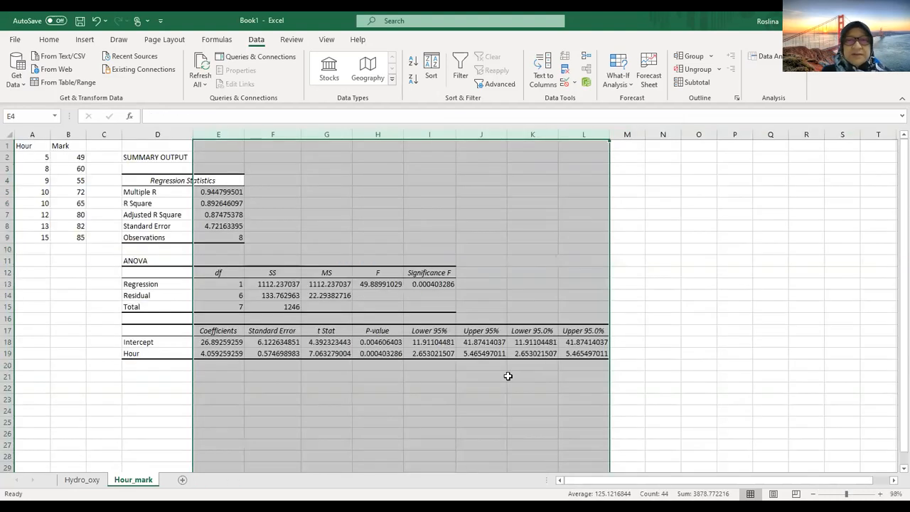
{"action": "left_click", "coordinate": [849, 493]}
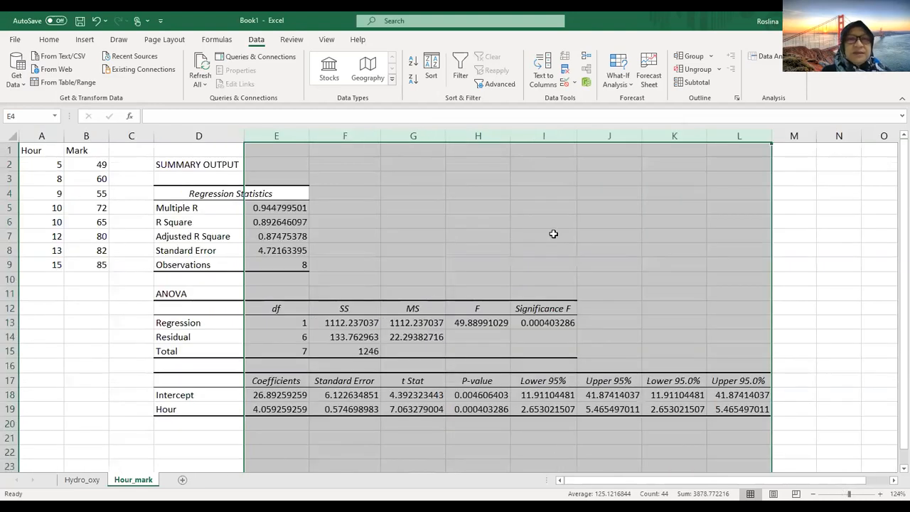
{"action": "left_click", "coordinate": [394, 195]}
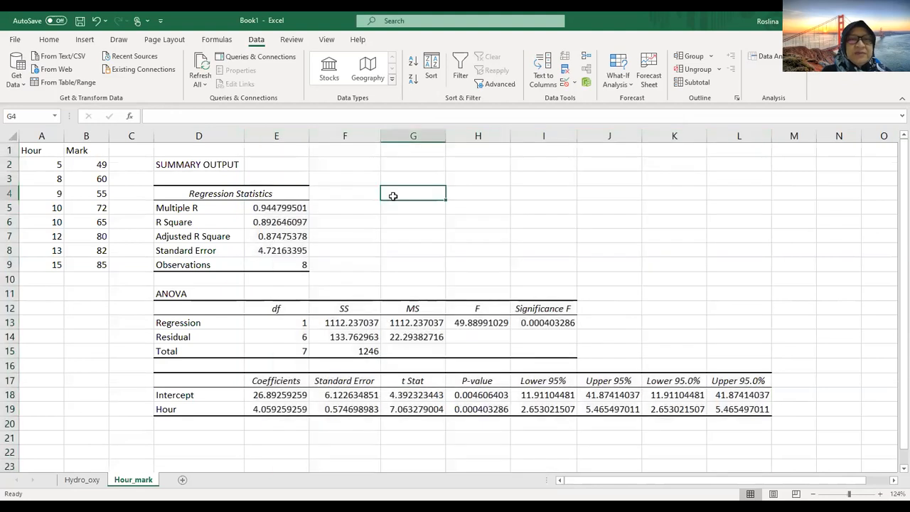
Step: Fill the Regression Statistics (D4), ANOVA (D11) and Coefficients (E17) heading cells with yellow
{"action": "left_click", "coordinate": [242, 192]}
{"action": "left_click", "coordinate": [171, 293]}
{"action": "left_click", "coordinate": [175, 195]}
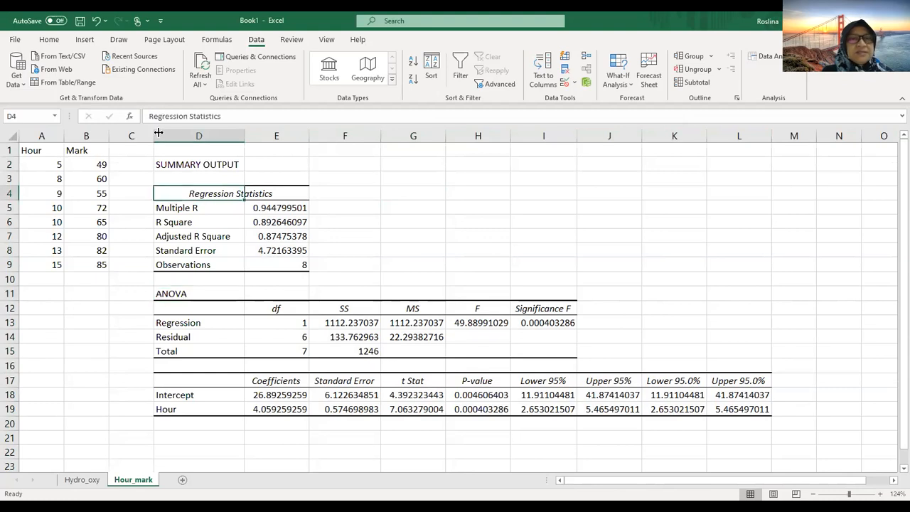
{"action": "left_click", "coordinate": [49, 39]}
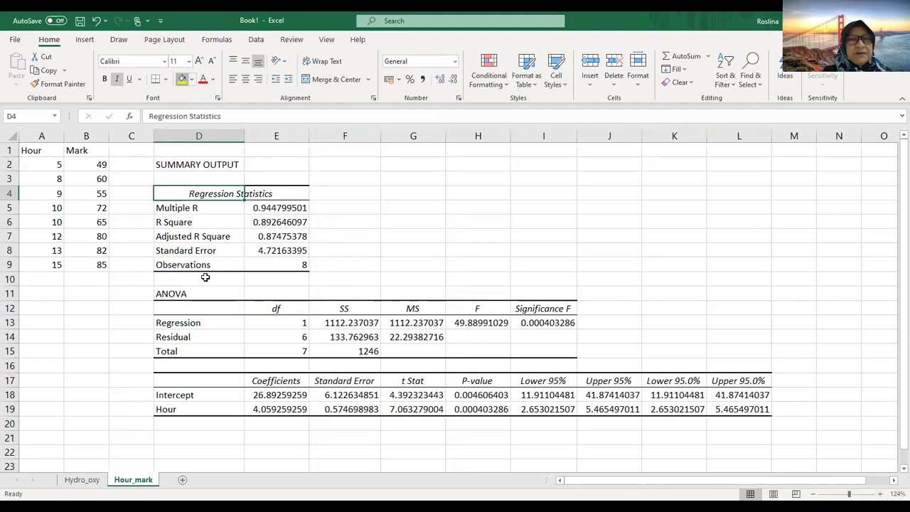
{"action": "left_click", "coordinate": [163, 291]}
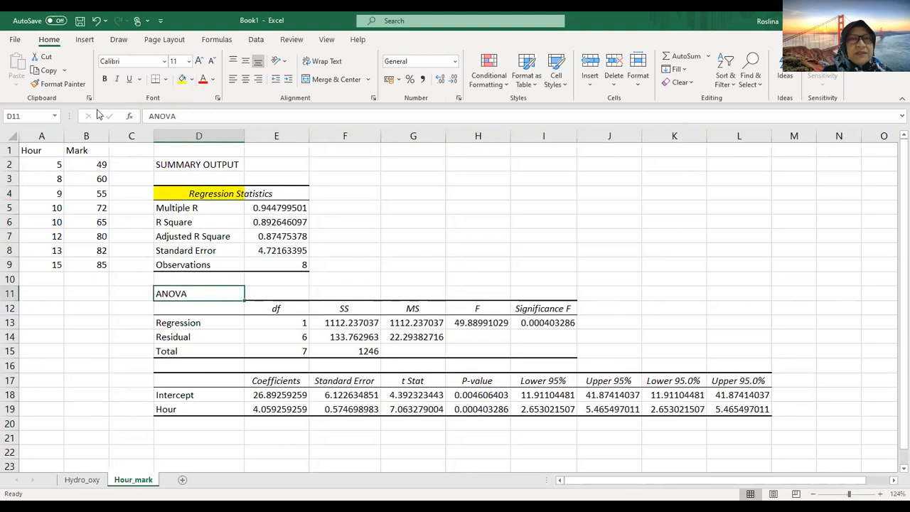
{"action": "left_click", "coordinate": [182, 79]}
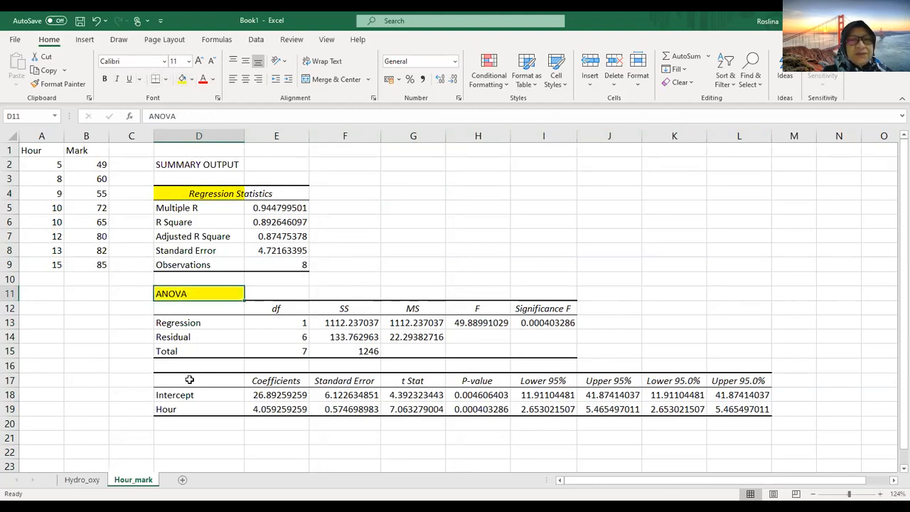
{"action": "left_click", "coordinate": [256, 379]}
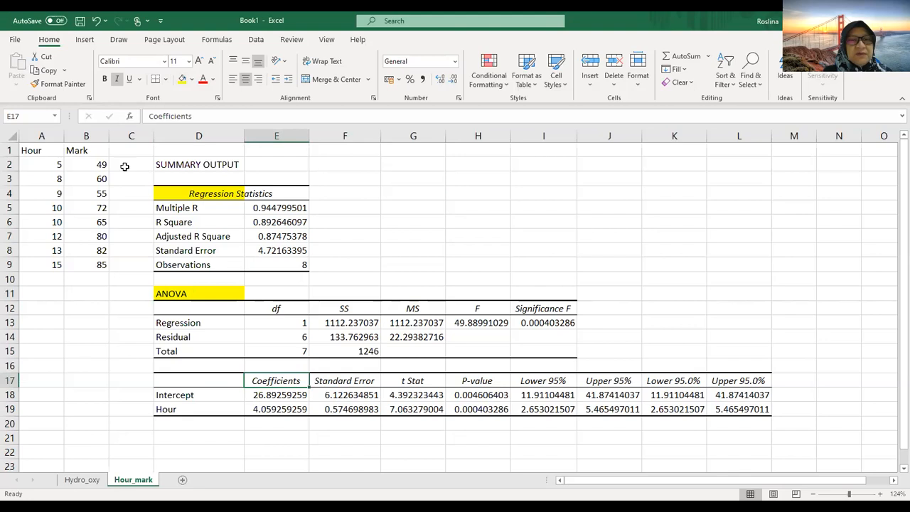
{"action": "left_click", "coordinate": [183, 80]}
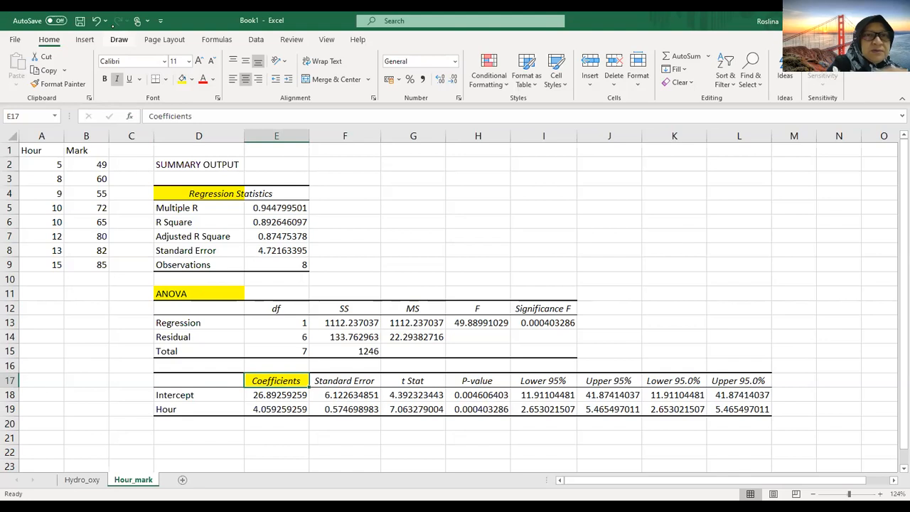
Step: Circle the Multiple R value in red ink and handwrite "correlation coefficient r = 0.9448" beside it
{"action": "left_click", "coordinate": [118, 39]}
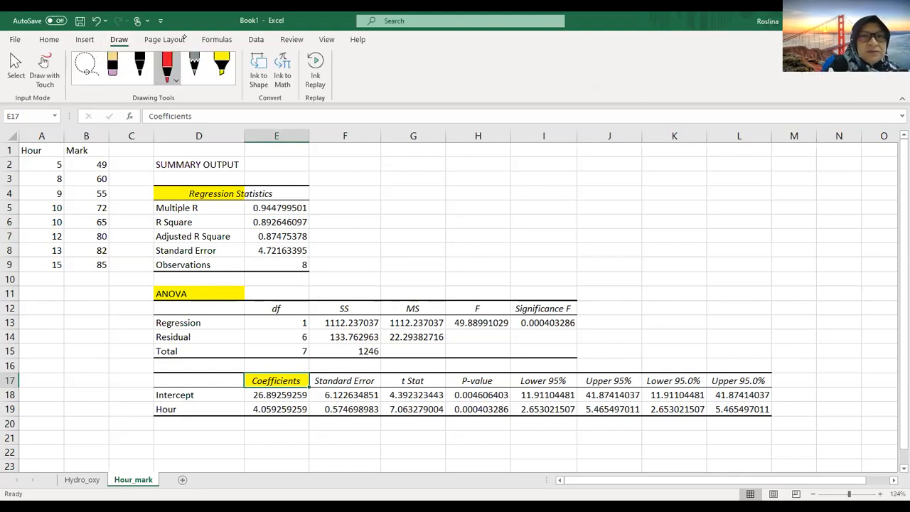
{"action": "mouse_move", "coordinate": [314, 199]}
{"action": "left_mouse_down"}
{"action": "mouse_move", "coordinate": [257, 205]}
{"action": "mouse_move", "coordinate": [406, 181]}
{"action": "mouse_move", "coordinate": [415, 192]}
{"action": "mouse_move", "coordinate": [519, 182]}
{"action": "left_mouse_up"}
{"action": "mouse_move", "coordinate": [522, 184]}
{"action": "left_mouse_down"}
{"action": "mouse_move", "coordinate": [539, 178]}
{"action": "mouse_move", "coordinate": [590, 193]}
{"action": "left_mouse_up"}
{"action": "left_click", "coordinate": [555, 188]}
{"action": "left_click_drag", "start_coordinate": [597, 178], "coordinate": [601, 196]}
{"action": "left_click_drag", "start_coordinate": [616, 178], "coordinate": [615, 196]}
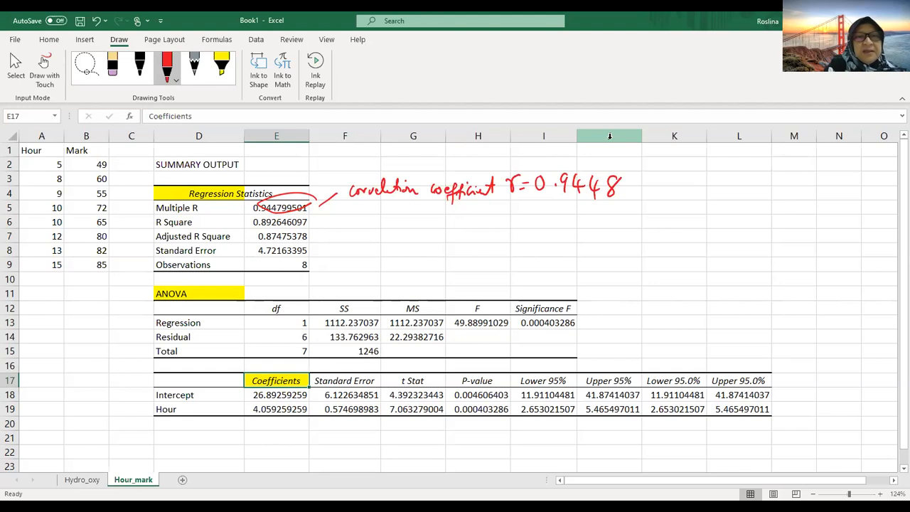
Step: Circle the R Square value in red ink and handwrite "coefficient of determination:" with its percentage beside it
{"action": "mouse_move", "coordinate": [314, 214]}
{"action": "left_mouse_down"}
{"action": "mouse_move", "coordinate": [243, 225]}
{"action": "mouse_move", "coordinate": [315, 218]}
{"action": "mouse_move", "coordinate": [353, 227]}
{"action": "mouse_move", "coordinate": [416, 218]}
{"action": "left_mouse_up"}
{"action": "mouse_move", "coordinate": [427, 217]}
{"action": "left_mouse_down"}
{"action": "mouse_move", "coordinate": [429, 239]}
{"action": "mouse_move", "coordinate": [454, 210]}
{"action": "mouse_move", "coordinate": [484, 223]}
{"action": "mouse_move", "coordinate": [523, 218]}
{"action": "mouse_move", "coordinate": [523, 228]}
{"action": "mouse_move", "coordinate": [536, 210]}
{"action": "mouse_move", "coordinate": [557, 223]}
{"action": "mouse_move", "coordinate": [588, 211]}
{"action": "mouse_move", "coordinate": [594, 226]}
{"action": "left_mouse_up"}
{"action": "left_click", "coordinate": [566, 219]}
{"action": "left_click", "coordinate": [604, 216]}
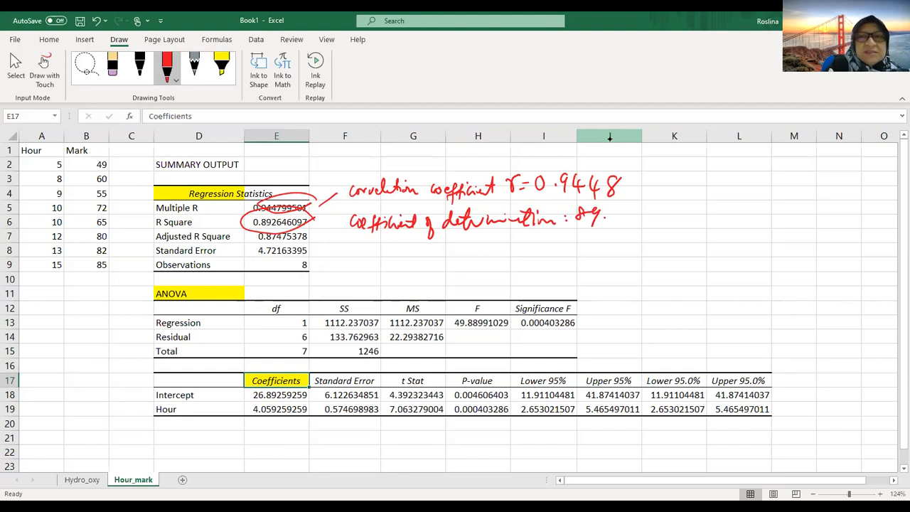
{"action": "left_click_drag", "start_coordinate": [610, 212], "coordinate": [661, 239]}
{"action": "mouse_move", "coordinate": [680, 206]}
{"action": "left_mouse_down"}
{"action": "mouse_move", "coordinate": [683, 224]}
{"action": "mouse_move", "coordinate": [698, 226]}
{"action": "mouse_move", "coordinate": [693, 217]}
{"action": "left_mouse_up"}
{"action": "mouse_move", "coordinate": [709, 212]}
{"action": "left_mouse_down"}
{"action": "mouse_move", "coordinate": [715, 224]}
{"action": "mouse_move", "coordinate": [765, 222]}
{"action": "mouse_move", "coordinate": [766, 212]}
{"action": "mouse_move", "coordinate": [814, 223]}
{"action": "left_mouse_up"}
Step: Handwrite the interpretation of R Square in red ink below the coefficient of determination note
{"action": "mouse_move", "coordinate": [509, 231]}
{"action": "left_mouse_down"}
{"action": "mouse_move", "coordinate": [515, 249]}
{"action": "mouse_move", "coordinate": [532, 248]}
{"action": "mouse_move", "coordinate": [512, 239]}
{"action": "left_mouse_up"}
{"action": "mouse_move", "coordinate": [536, 237]}
{"action": "left_mouse_down"}
{"action": "mouse_move", "coordinate": [537, 246]}
{"action": "mouse_move", "coordinate": [568, 248]}
{"action": "left_mouse_up"}
{"action": "mouse_move", "coordinate": [578, 238]}
{"action": "left_mouse_down"}
{"action": "mouse_move", "coordinate": [630, 246]}
{"action": "mouse_move", "coordinate": [637, 265]}
{"action": "mouse_move", "coordinate": [657, 250]}
{"action": "left_mouse_up"}
{"action": "mouse_move", "coordinate": [655, 246]}
{"action": "left_mouse_down"}
{"action": "mouse_move", "coordinate": [667, 241]}
{"action": "mouse_move", "coordinate": [666, 252]}
{"action": "left_mouse_up"}
{"action": "mouse_move", "coordinate": [666, 249]}
{"action": "left_mouse_down"}
{"action": "mouse_move", "coordinate": [670, 233]}
{"action": "mouse_move", "coordinate": [690, 233]}
{"action": "mouse_move", "coordinate": [727, 246]}
{"action": "mouse_move", "coordinate": [725, 269]}
{"action": "left_mouse_up"}
{"action": "left_click_drag", "start_coordinate": [746, 238], "coordinate": [759, 235]}
{"action": "mouse_move", "coordinate": [754, 234]}
{"action": "left_mouse_down"}
{"action": "mouse_move", "coordinate": [752, 252]}
{"action": "mouse_move", "coordinate": [790, 246]}
{"action": "left_mouse_up"}
{"action": "mouse_move", "coordinate": [801, 234]}
{"action": "left_mouse_down"}
{"action": "mouse_move", "coordinate": [801, 246]}
{"action": "mouse_move", "coordinate": [816, 242]}
{"action": "left_mouse_up"}
{"action": "left_click_drag", "start_coordinate": [826, 230], "coordinate": [823, 255]}
{"action": "mouse_move", "coordinate": [648, 254]}
{"action": "left_mouse_down"}
{"action": "mouse_move", "coordinate": [636, 276]}
{"action": "mouse_move", "coordinate": [710, 255]}
{"action": "mouse_move", "coordinate": [719, 270]}
{"action": "mouse_move", "coordinate": [765, 272]}
{"action": "mouse_move", "coordinate": [771, 293]}
{"action": "left_mouse_up"}
{"action": "left_click_drag", "start_coordinate": [783, 262], "coordinate": [795, 274]}
{"action": "mouse_move", "coordinate": [810, 260]}
{"action": "left_mouse_down"}
{"action": "mouse_move", "coordinate": [812, 272]}
{"action": "mouse_move", "coordinate": [817, 266]}
{"action": "left_mouse_up"}
{"action": "left_click_drag", "start_coordinate": [814, 267], "coordinate": [833, 271]}
{"action": "mouse_move", "coordinate": [844, 253]}
{"action": "left_mouse_down"}
{"action": "mouse_move", "coordinate": [843, 272]}
{"action": "mouse_move", "coordinate": [868, 269]}
{"action": "mouse_move", "coordinate": [862, 282]}
{"action": "left_mouse_up"}
{"action": "left_click_drag", "start_coordinate": [832, 257], "coordinate": [851, 256]}
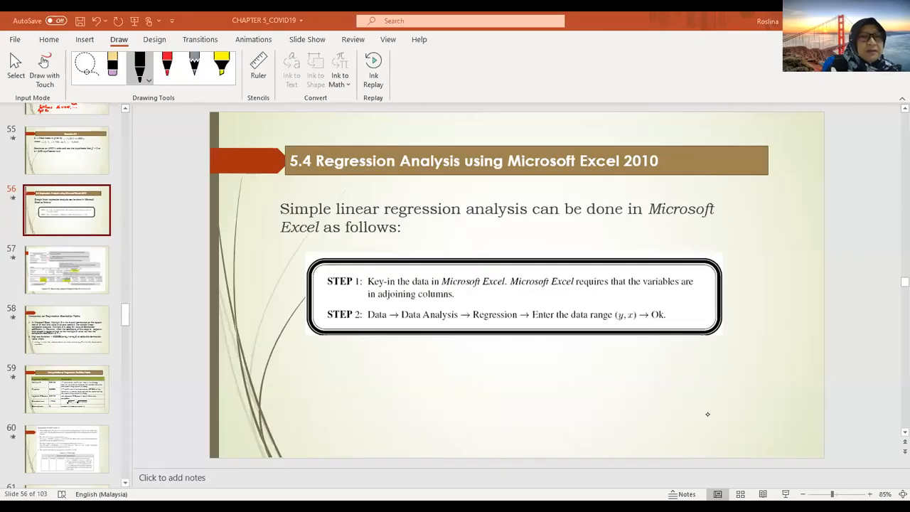
Step: Switch to the CHAPTER 5_COVID19 presentation in PowerPoint and show slide 57 with the annotated regression analysis output
{"action": "left_click", "coordinate": [63, 274]}
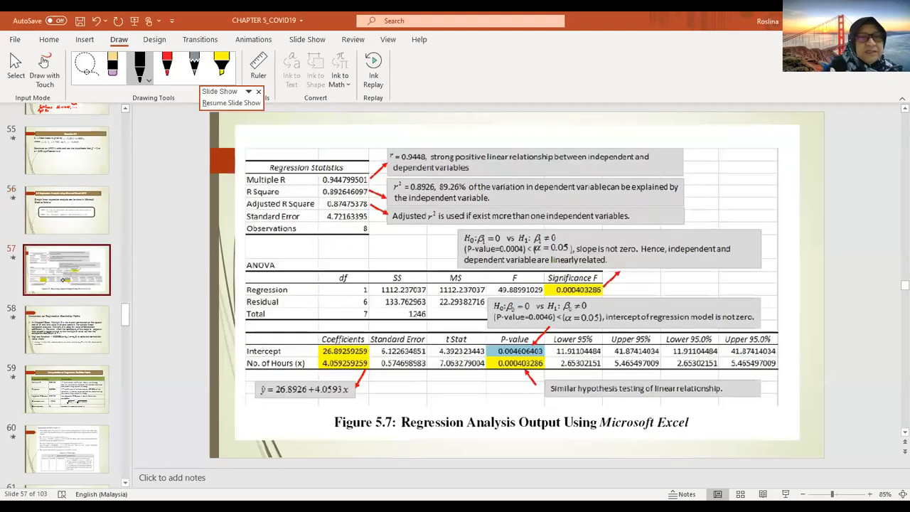